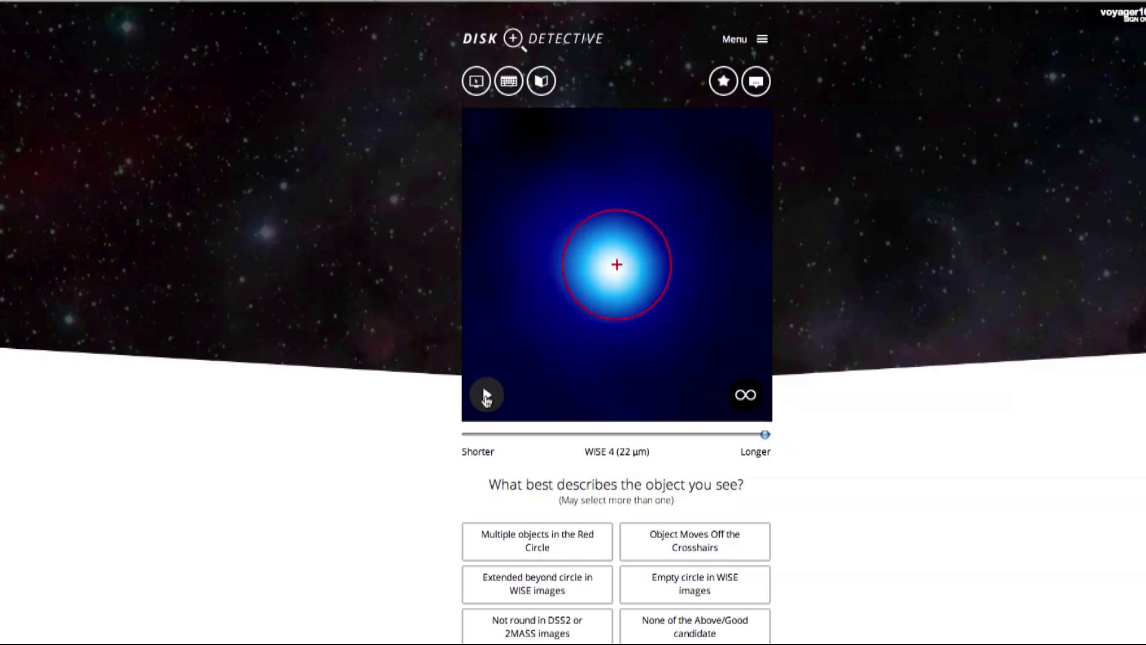
# - Start the loaded object's wavelength animation from its WISE 4 image
pyautogui.click(487, 397)
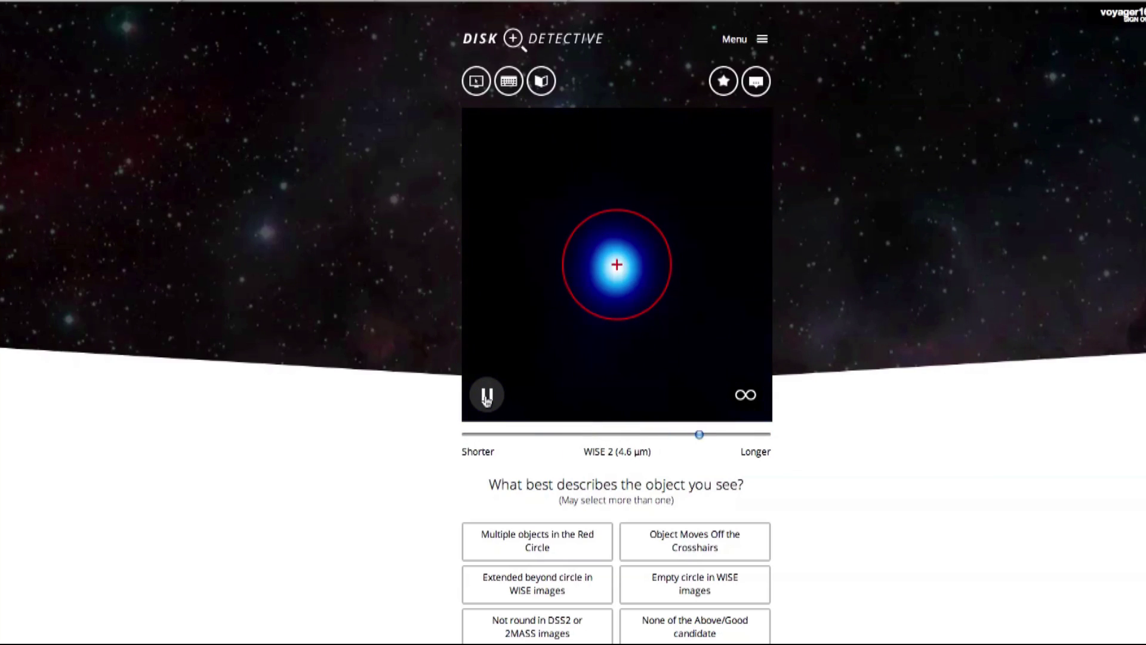
# - Pause the animation, step through the WISE 3, DSS2 Red and 2MASS J views, then go to the object's Talk page
pyautogui.click(487, 397)
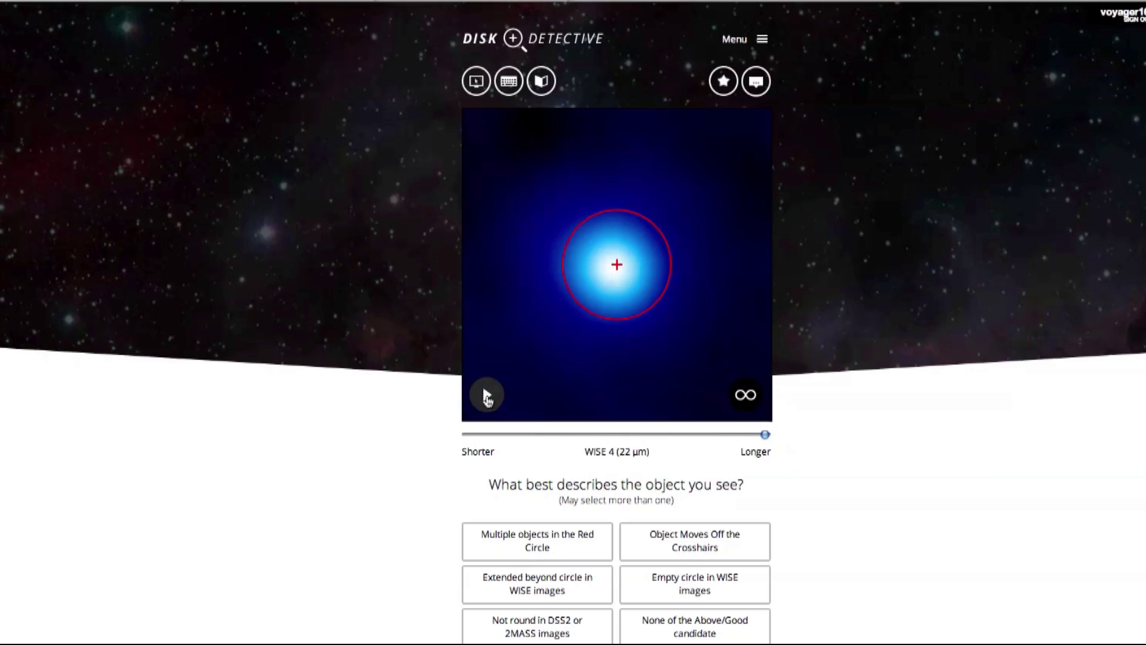
pyautogui.moveTo(764, 435); pyautogui.dragTo(584, 440)
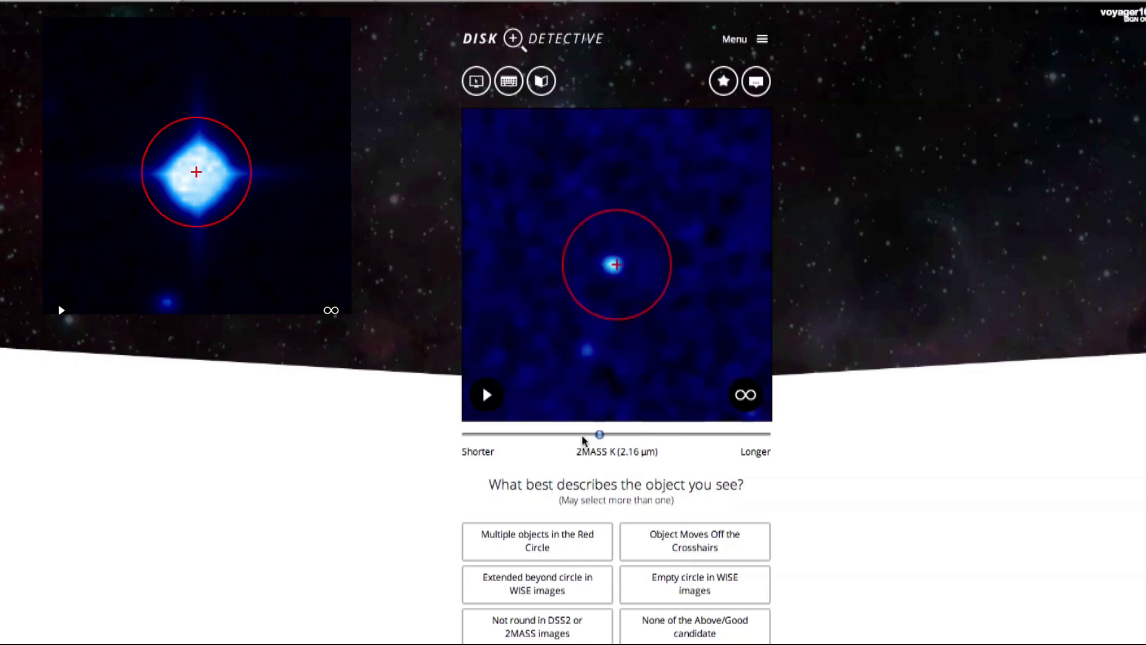
pyautogui.moveTo(599, 435); pyautogui.dragTo(469, 434)
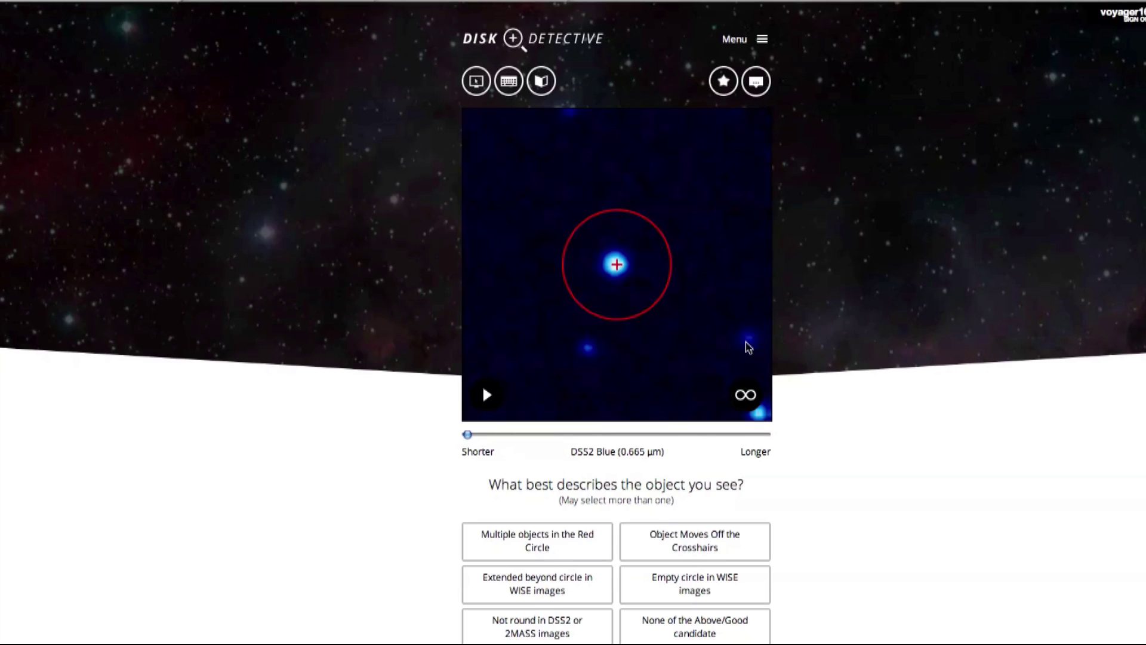
pyautogui.moveTo(470, 434); pyautogui.dragTo(699, 435)
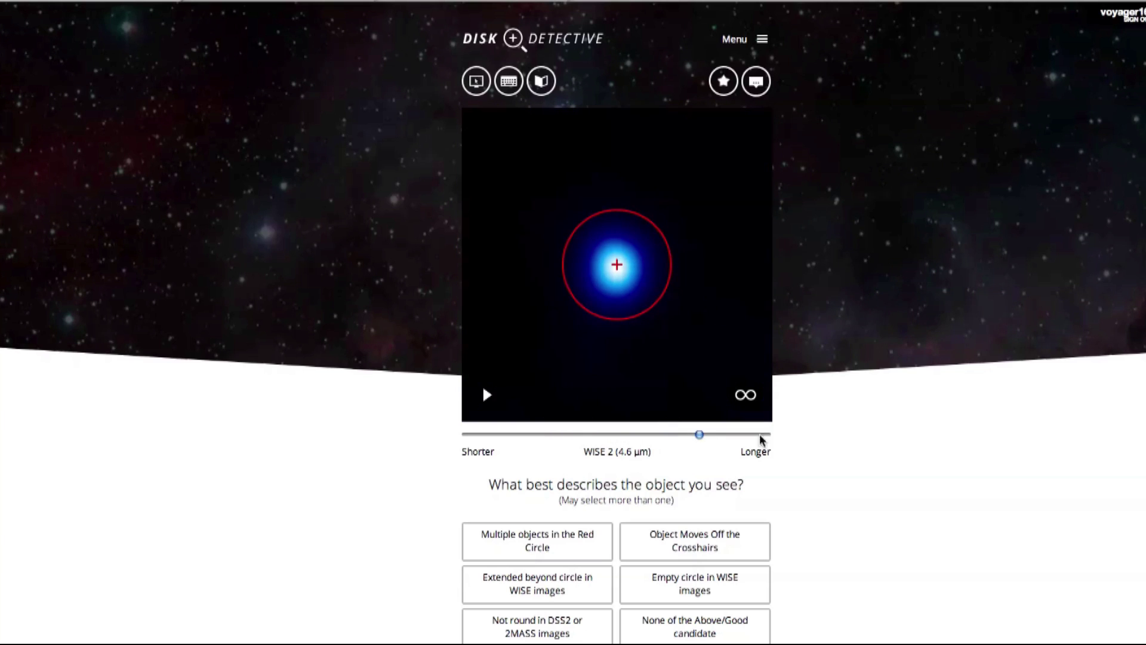
pyautogui.click(756, 85)
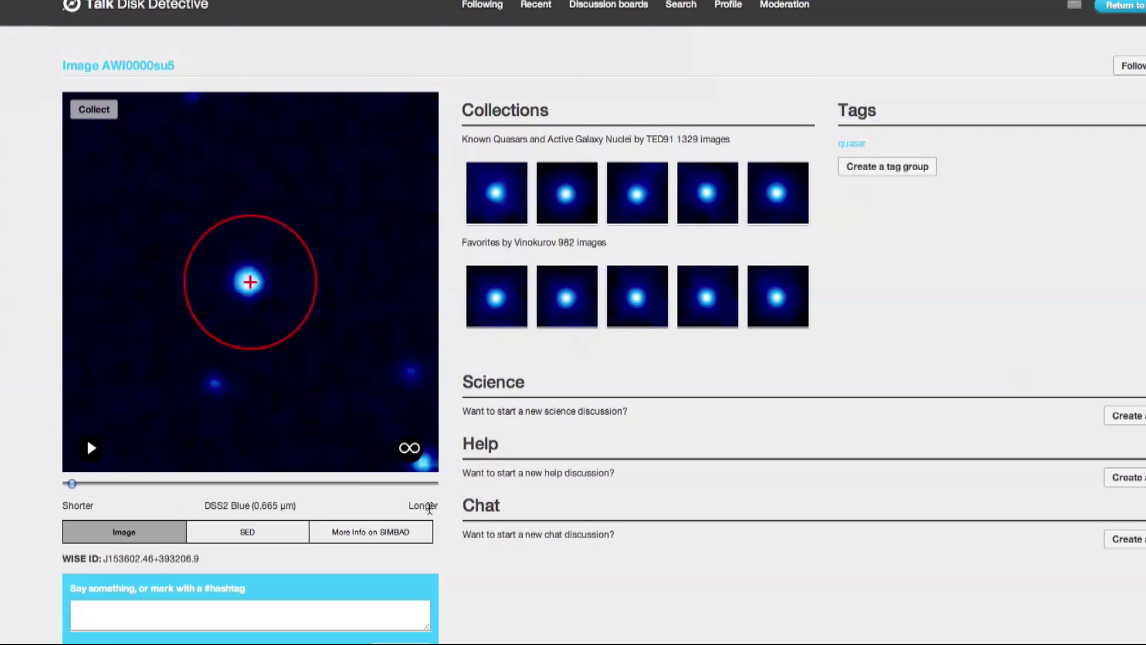
# - Scroll to the AWI0000su5 comments, replay the animation, and set the image to WISE 2
pyautogui.scroll(-5, 432, 520)
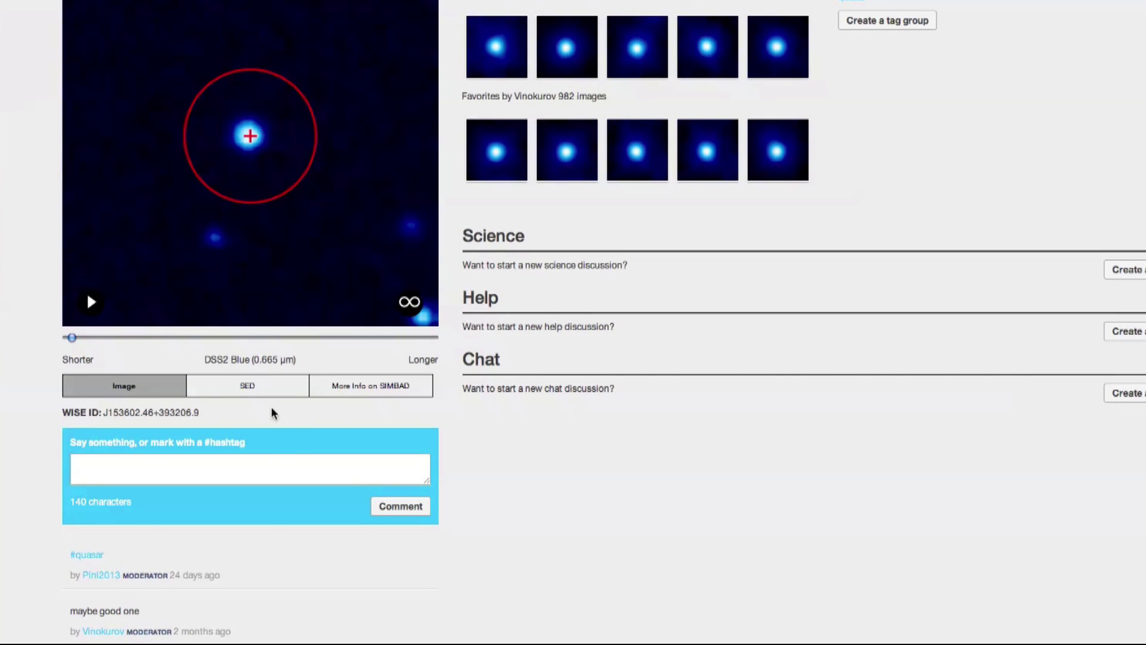
pyautogui.click(92, 303)
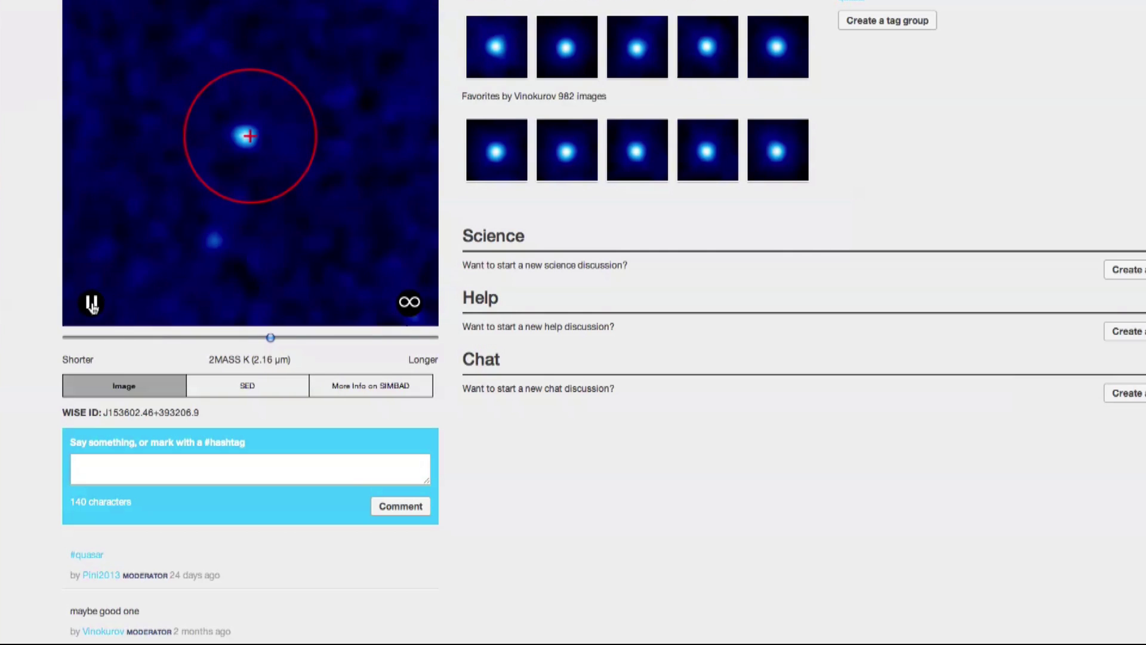
pyautogui.click(92, 305)
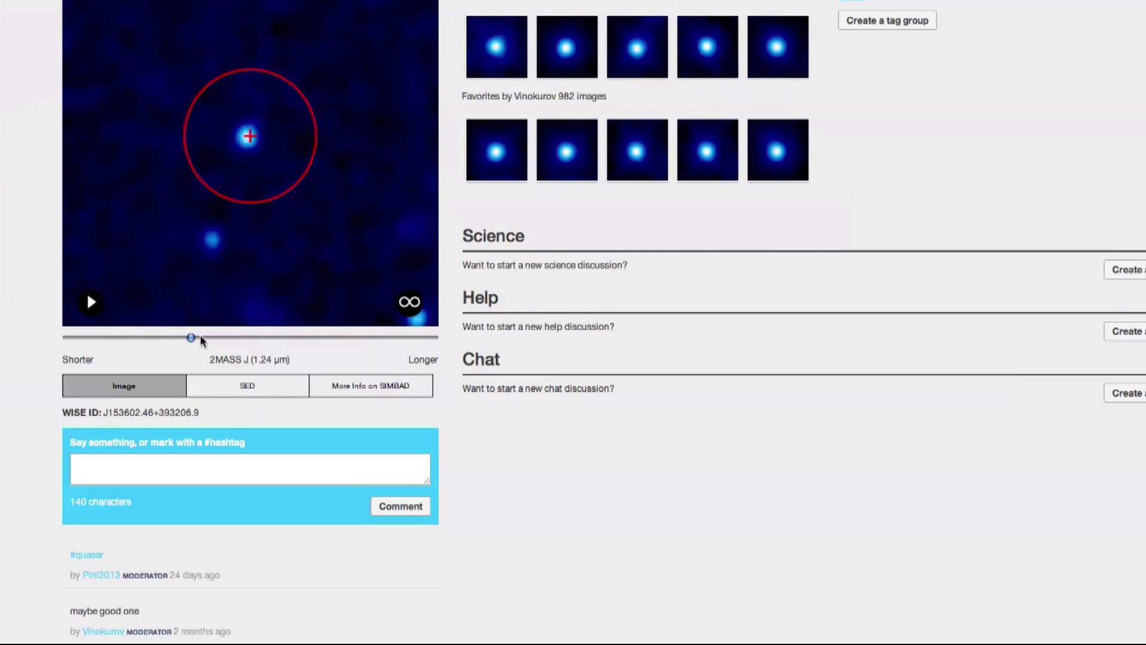
pyautogui.moveTo(254, 338); pyautogui.dragTo(350, 338)
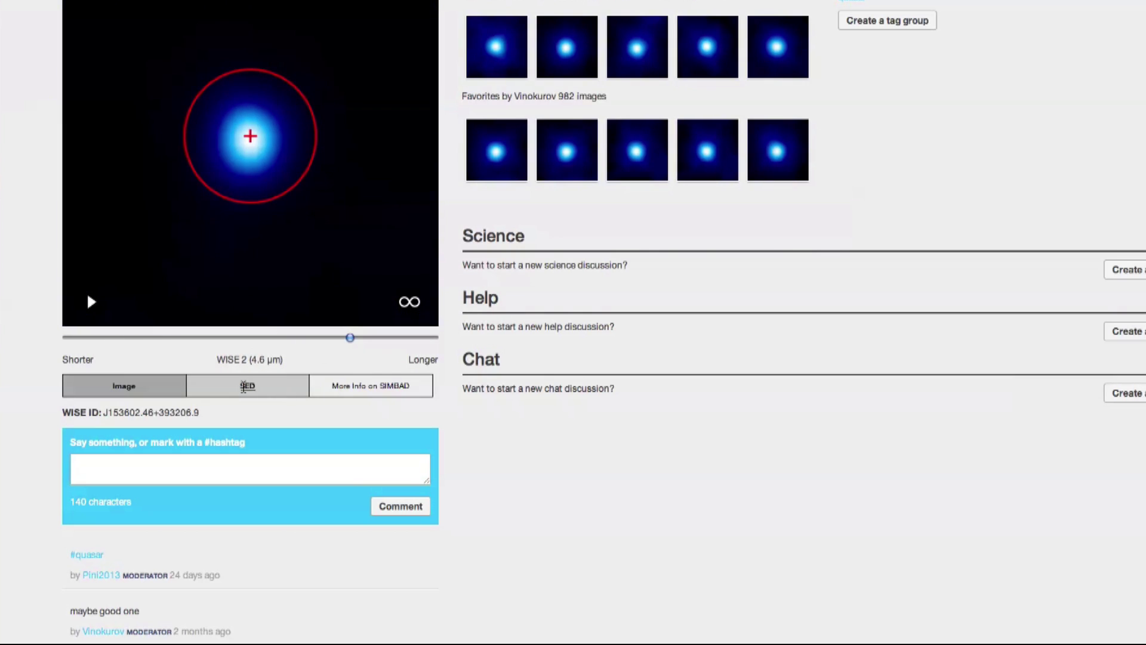
# - Replace the Talk page image with the object's spectral energy distribution plot
pyautogui.click(247, 386)
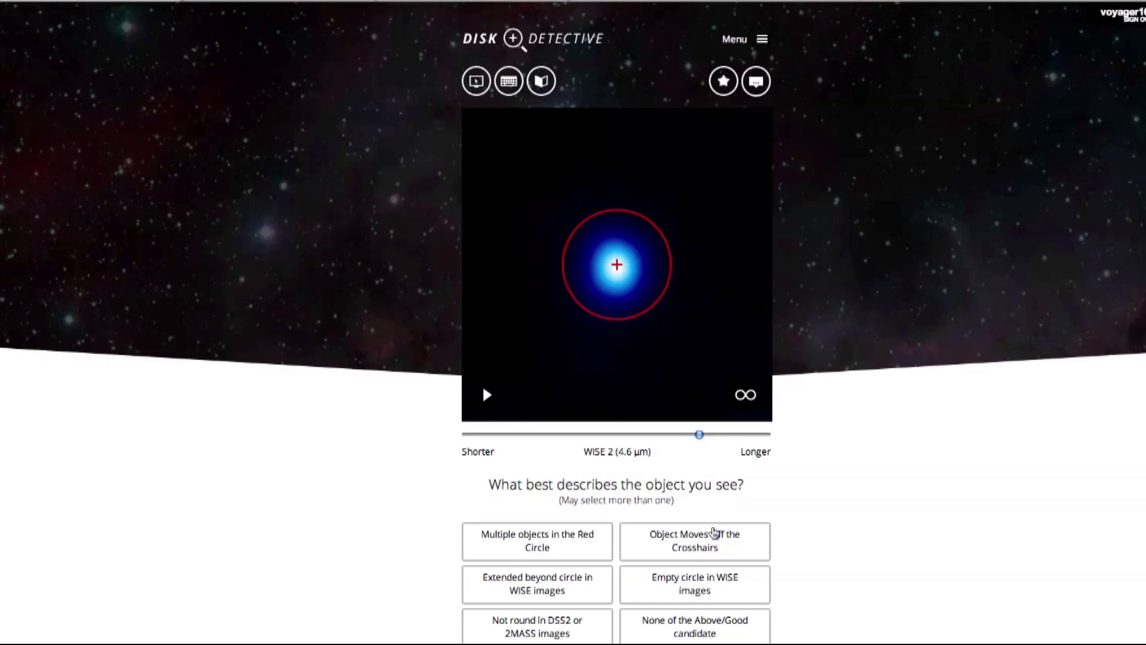
# - Choose None of the Above/Good candidate, then check the DSS2 Red, 2MASS J and WISE 4 views
pyautogui.click(703, 629)
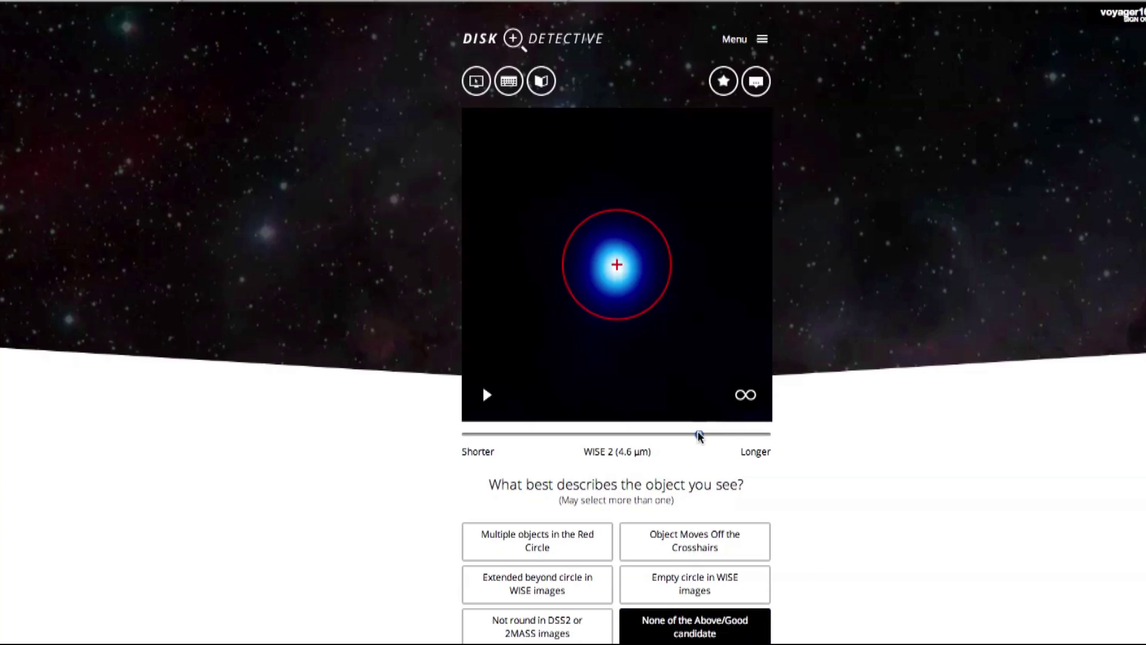
pyautogui.moveTo(676, 433); pyautogui.dragTo(551, 434)
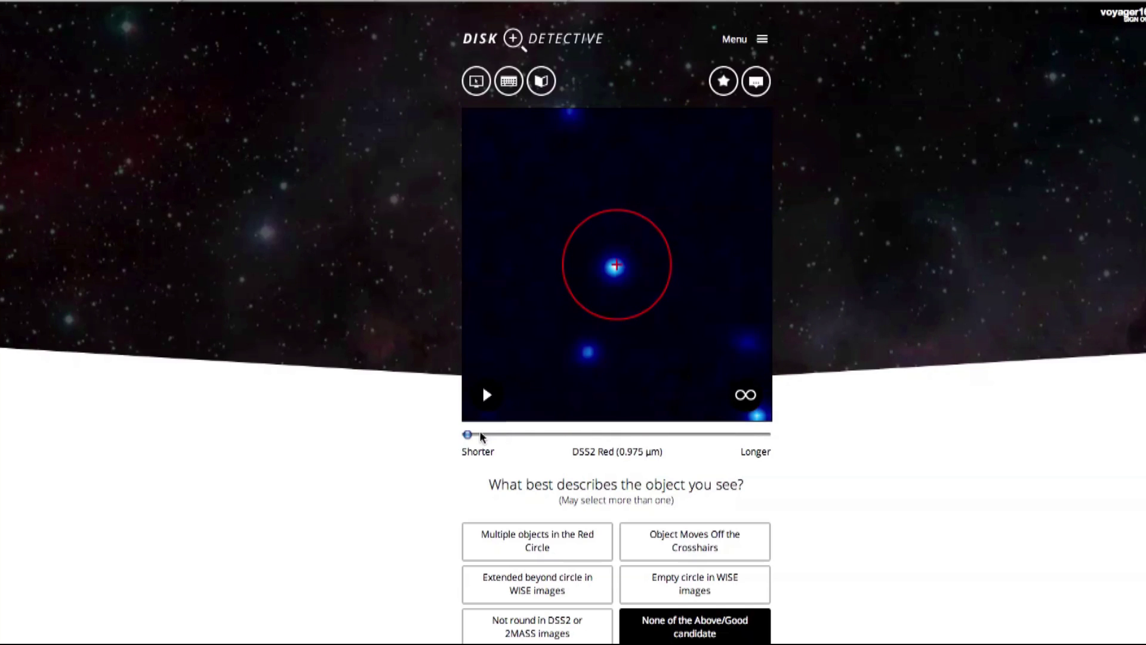
pyautogui.moveTo(481, 434); pyautogui.dragTo(556, 434)
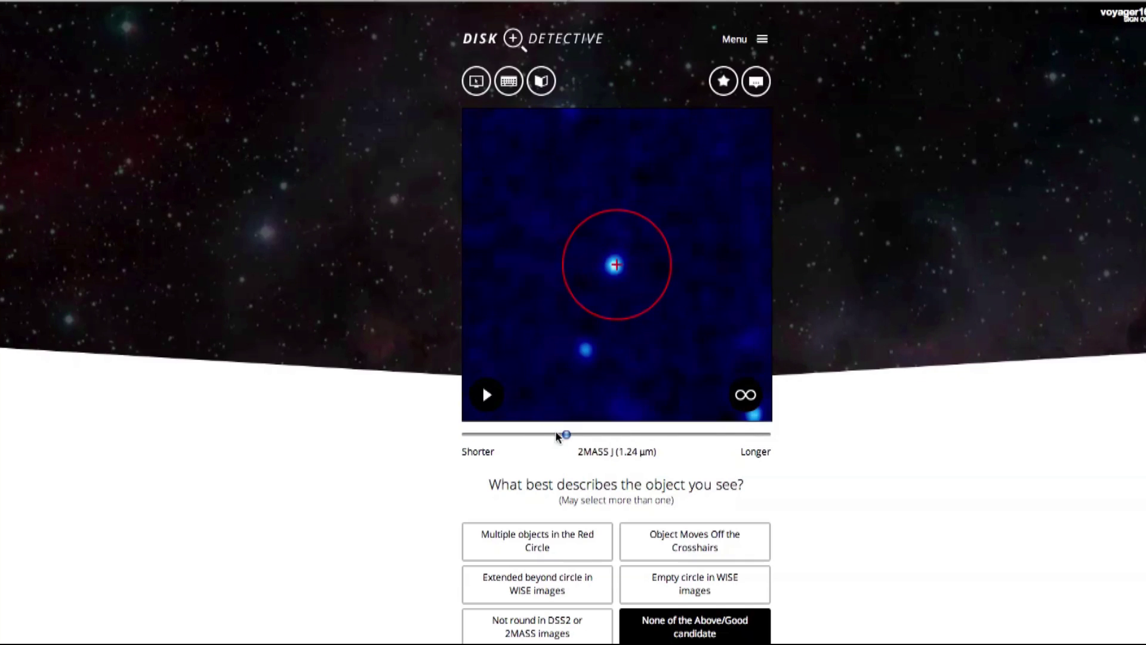
pyautogui.moveTo(557, 437); pyautogui.dragTo(784, 436)
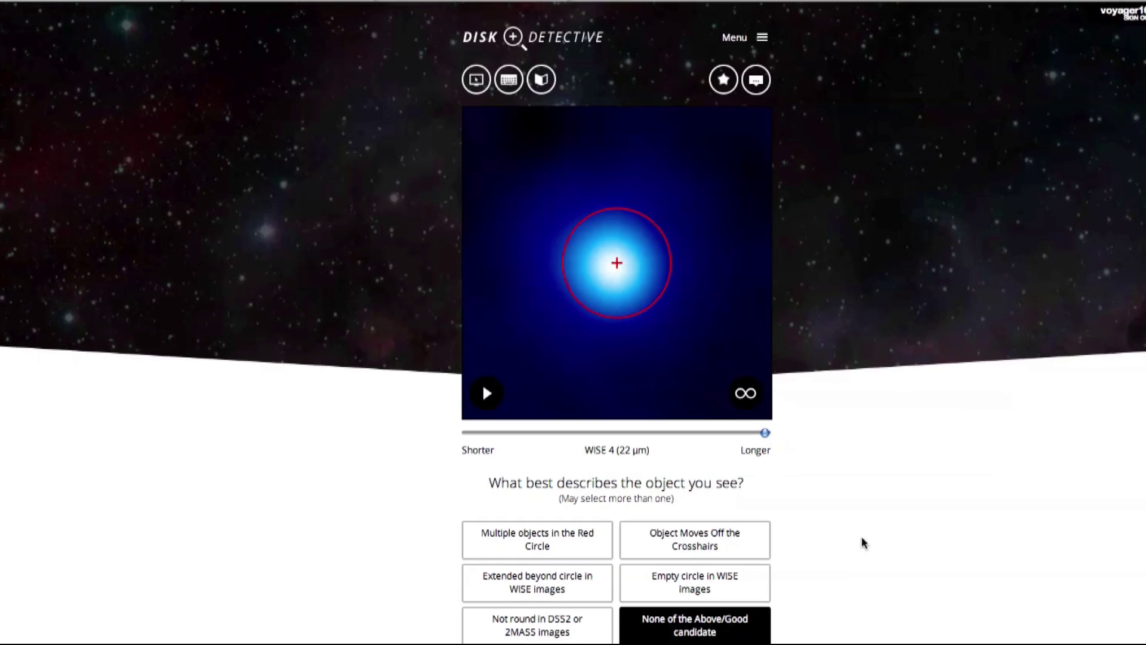
# - Finish the classification so the next object loads
pyautogui.scroll(-2, 864, 542)
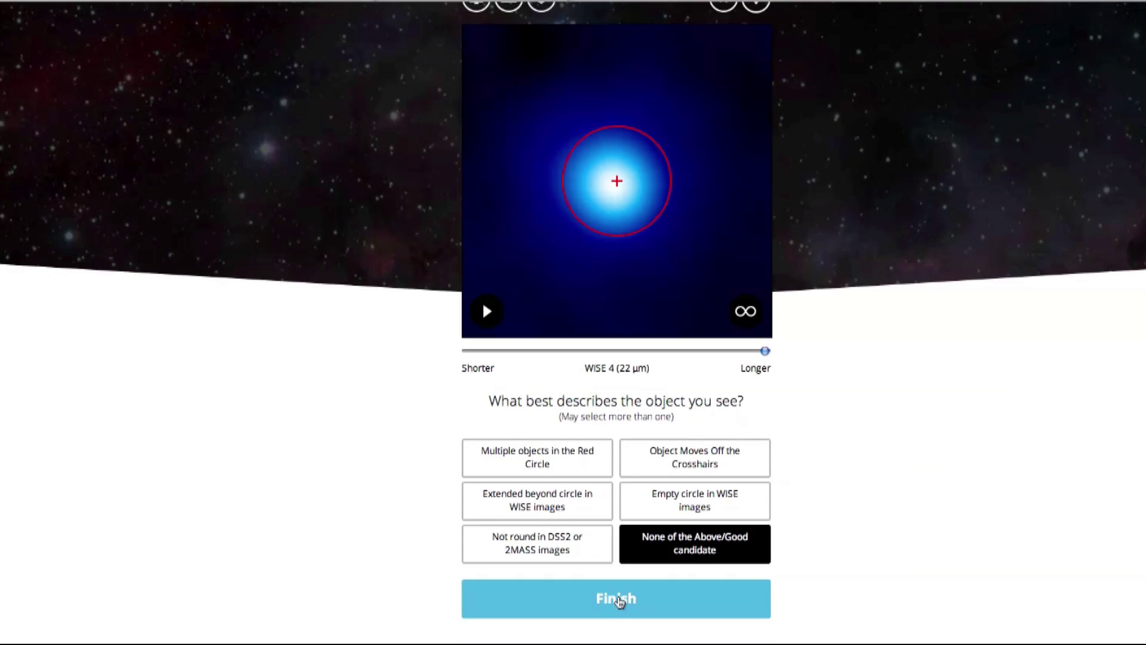
pyautogui.click(620, 600)
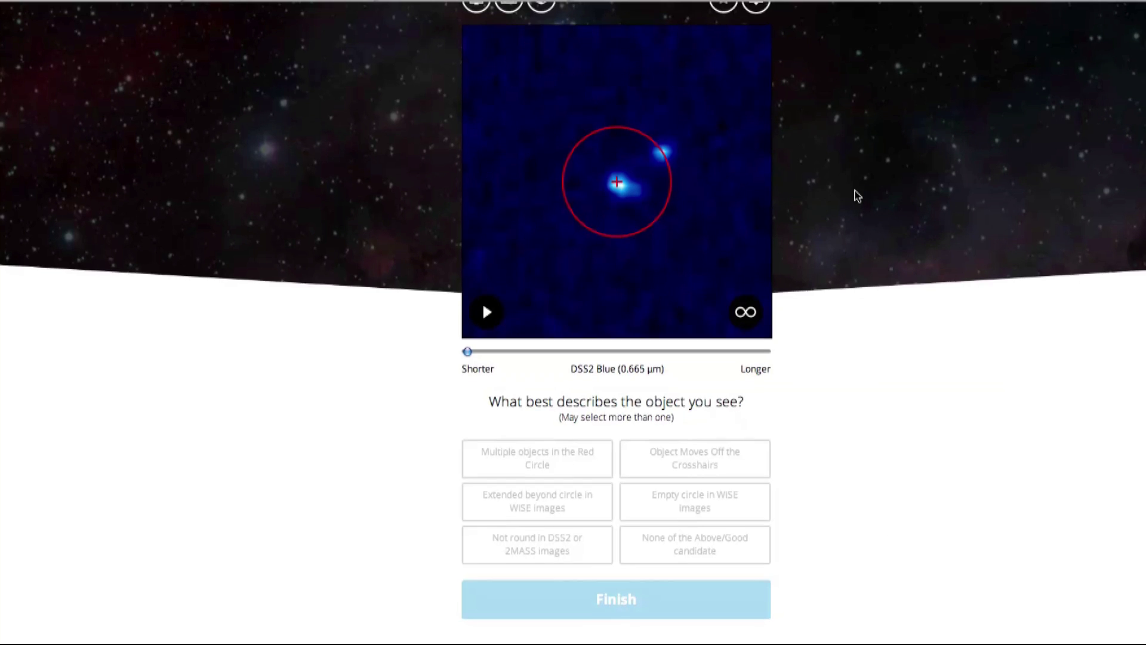
pyautogui.scroll(2, 849, 196)
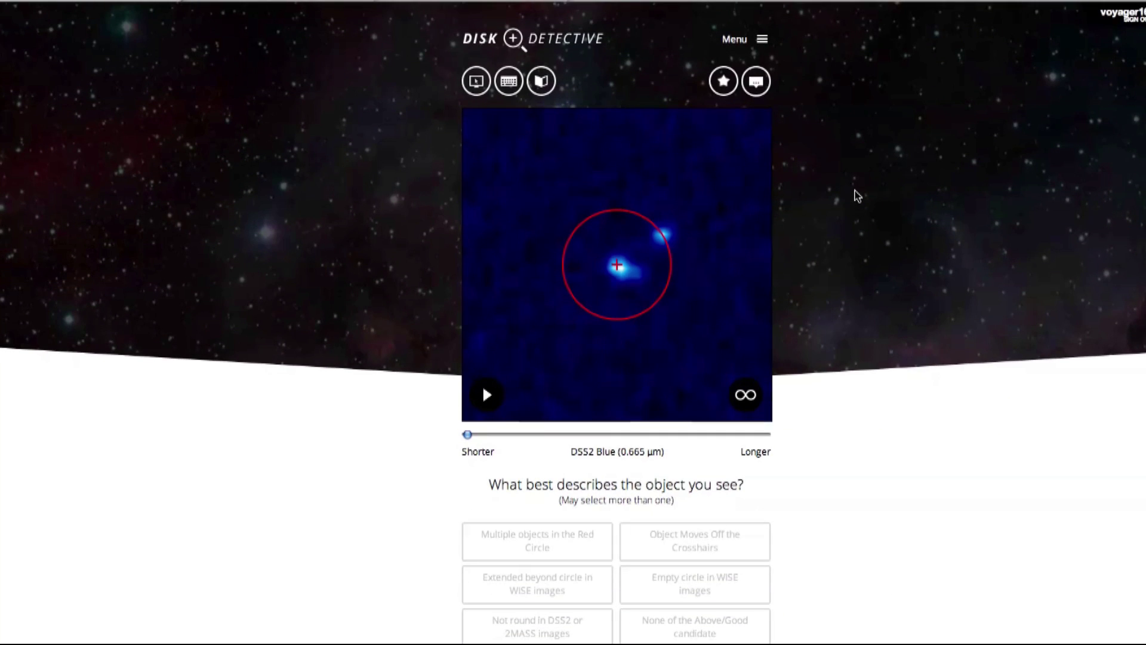